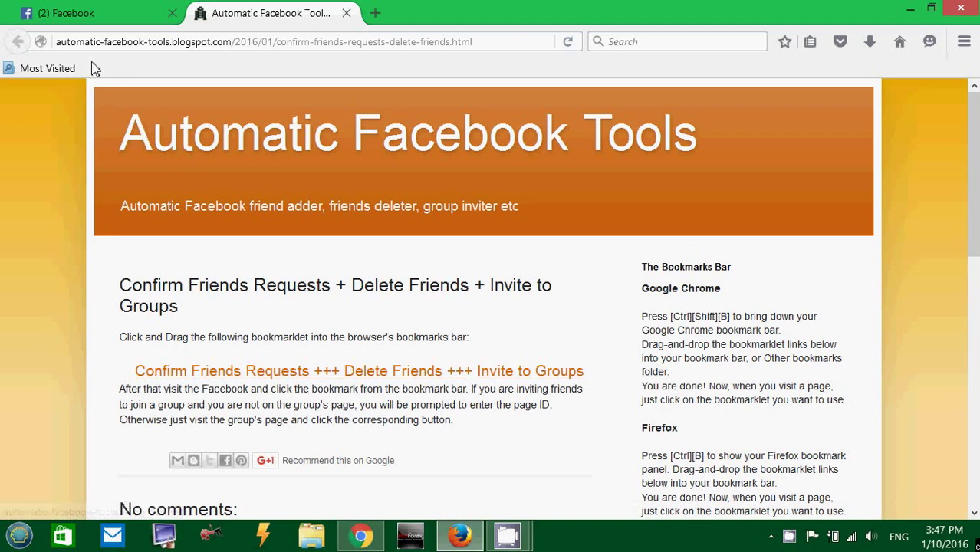
Highlight the page's web address, its domain and the post heading on the Automatic Facebook Tools page
left_click(108, 43)
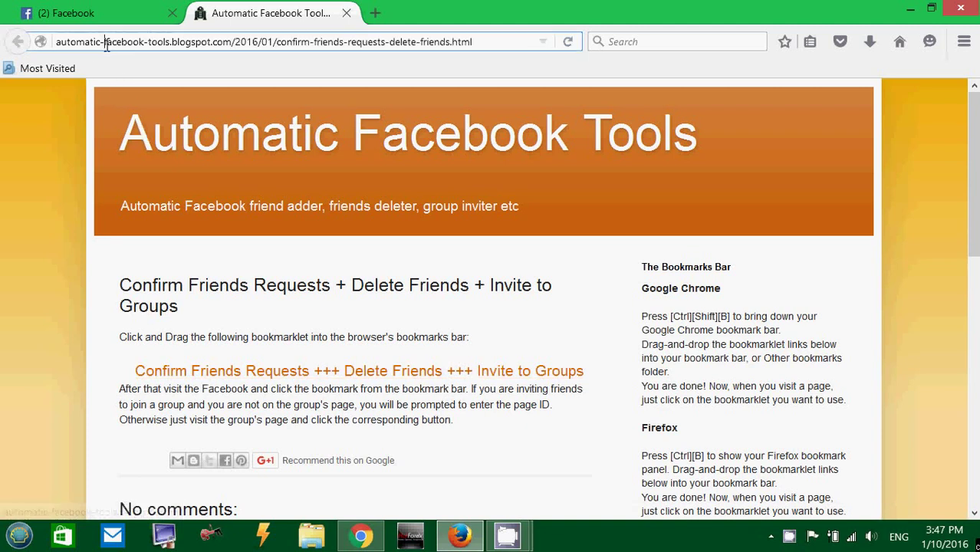
left_click(173, 44)
left_click_drag(234, 43, 46, 43)
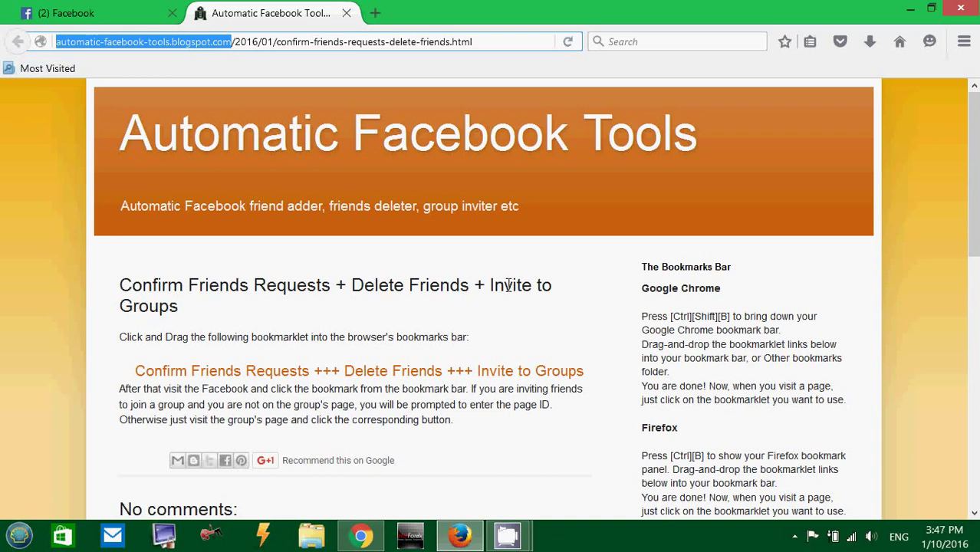
triple_click(167, 287)
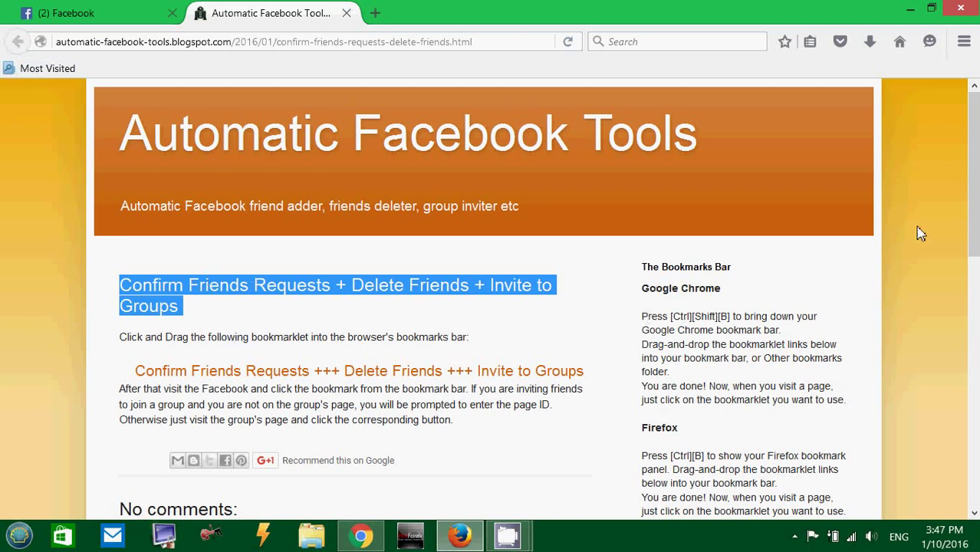
scroll(972, 172, "down", 1)
scroll(973, 172, "up", 1)
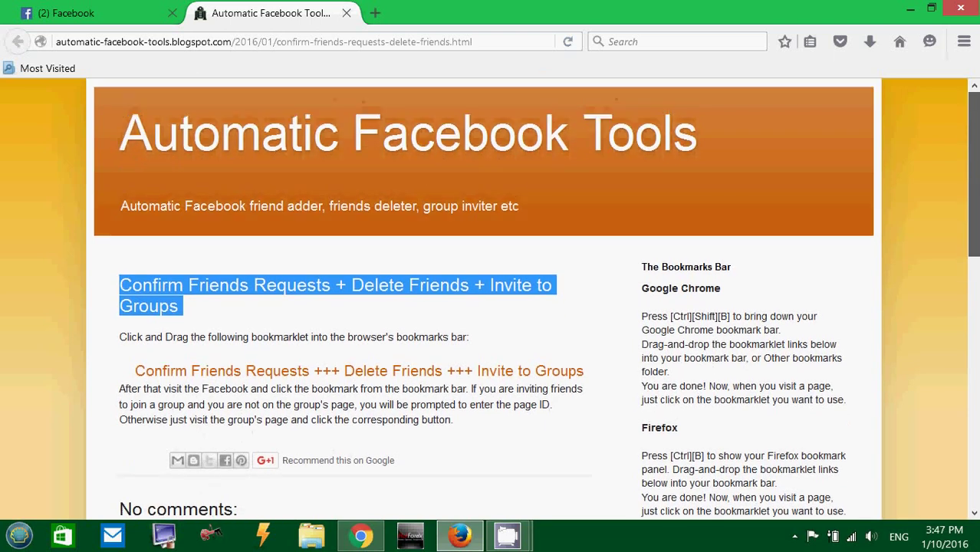
left_click(239, 288)
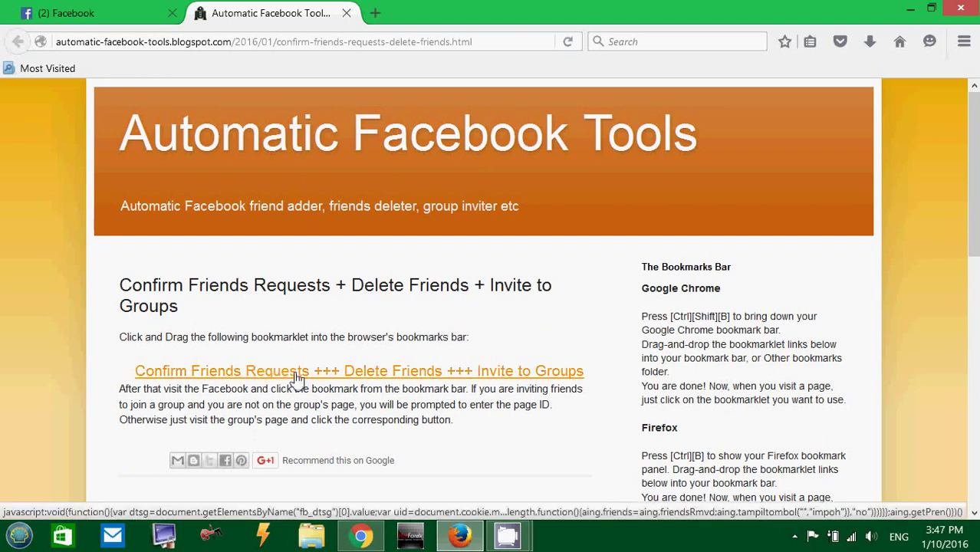
Check the bookmarks bar options menu, then reselect the page address and return to the page
right_click(255, 75)
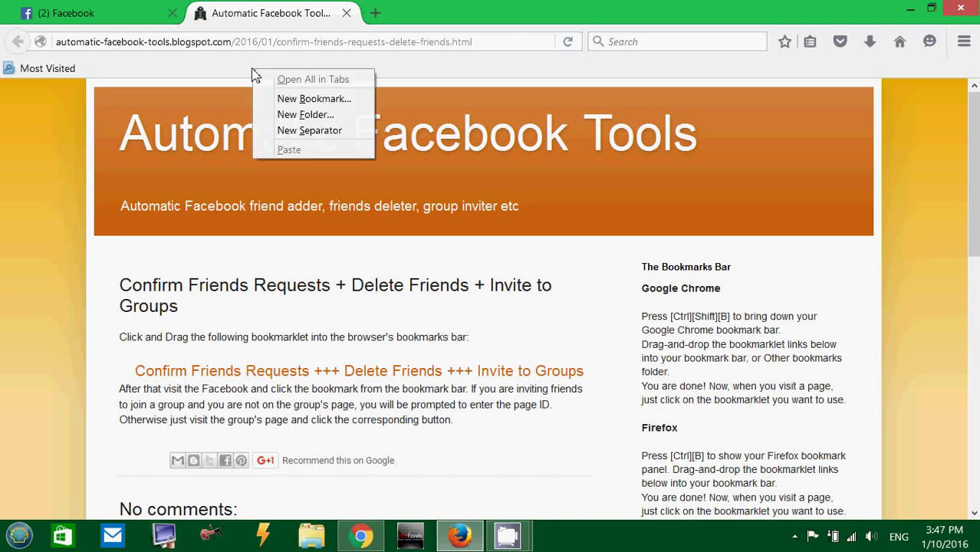
left_click(207, 72)
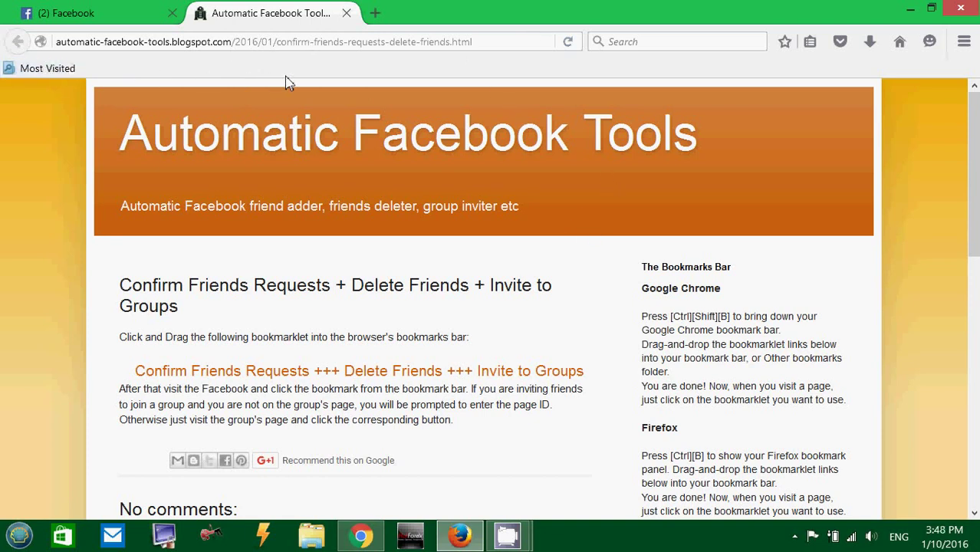
left_click(117, 43)
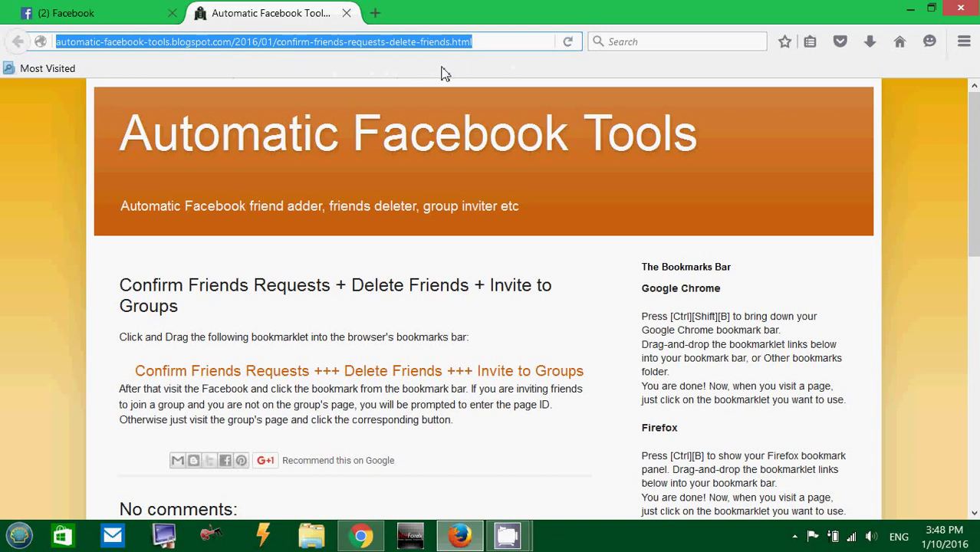
left_click(511, 43)
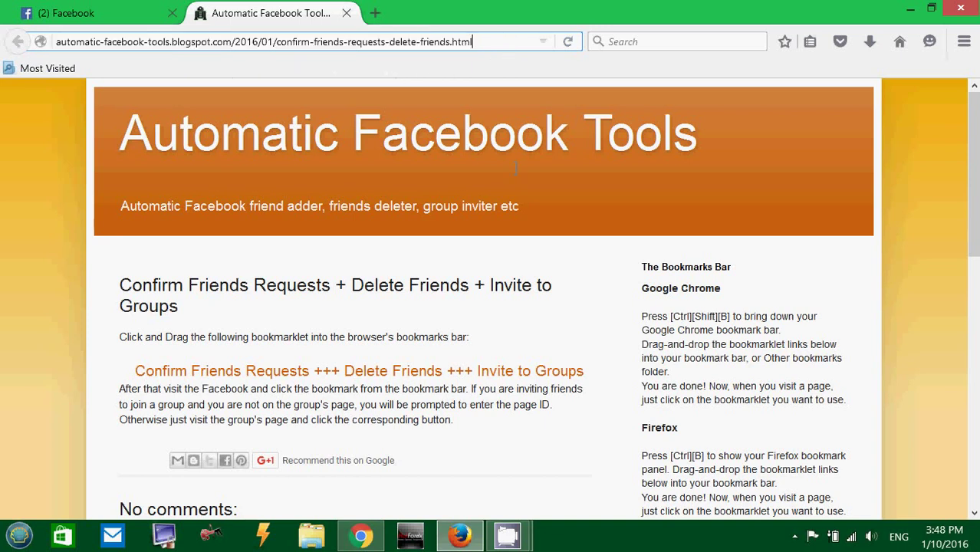
left_click(679, 286)
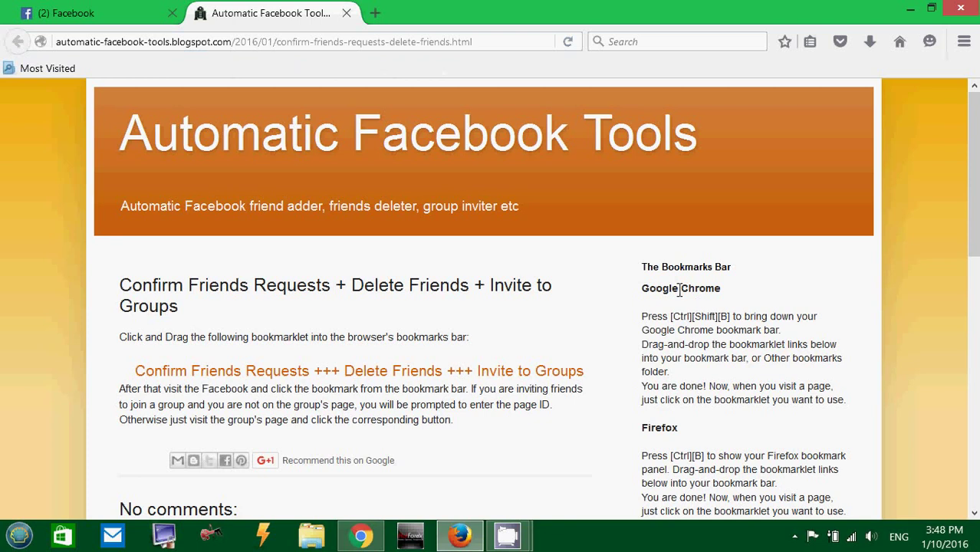
Highlight the Google Chrome heading and its Ctrl, Shift, B shortcut, then scroll down
triple_click(679, 292)
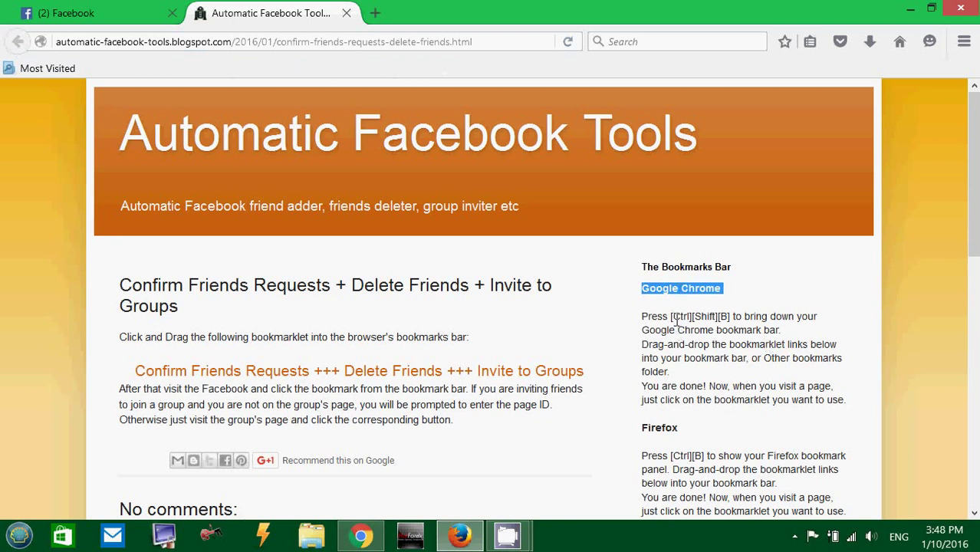
double_click(685, 317)
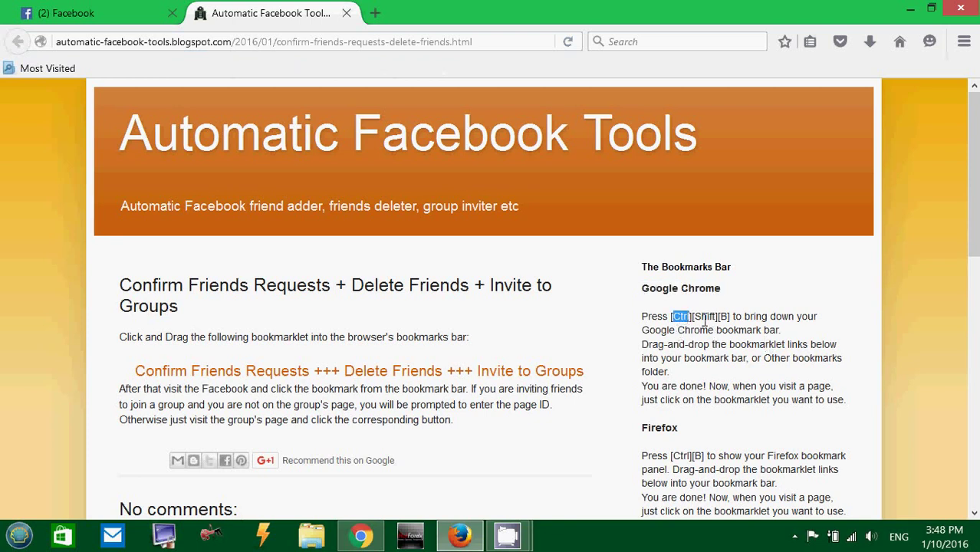
double_click(705, 317)
double_click(723, 317)
scroll(735, 349, "down", 3)
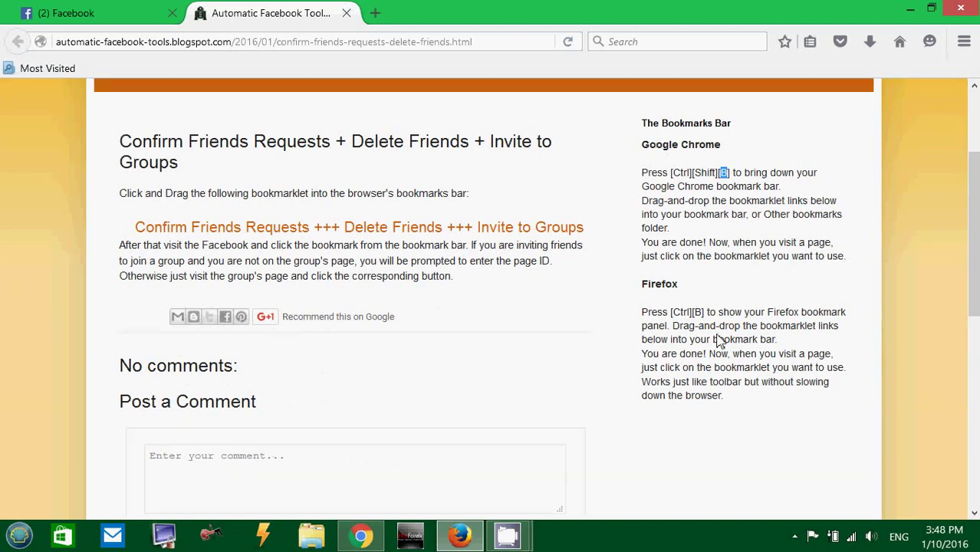
With the Ctrl+B sidebar open, drag the Confirm Friends Requests link after Most Visited, then close the sidebar
key("ctrl+b")
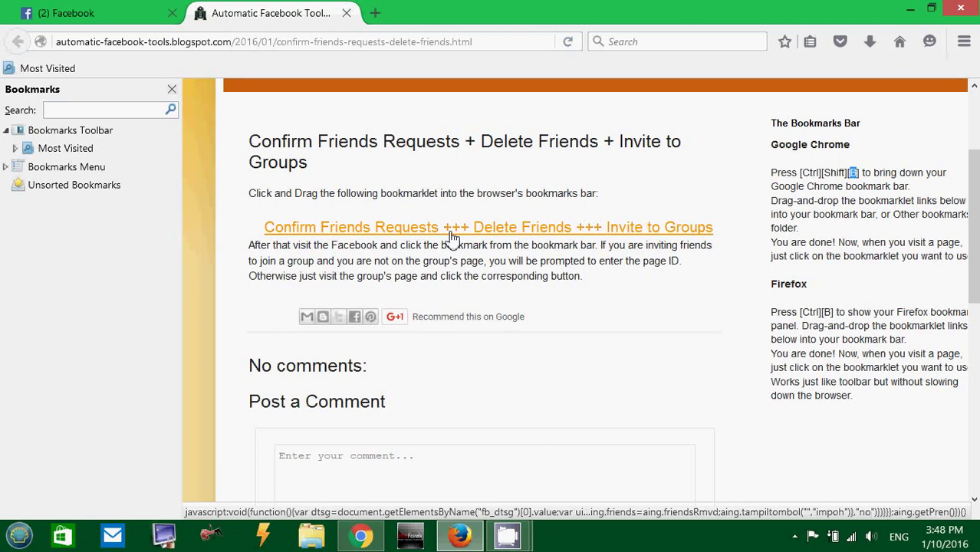
mouse_move(450, 238)
left_mouse_down()
mouse_move(439, 158)
mouse_move(400, 77)
left_mouse_up()
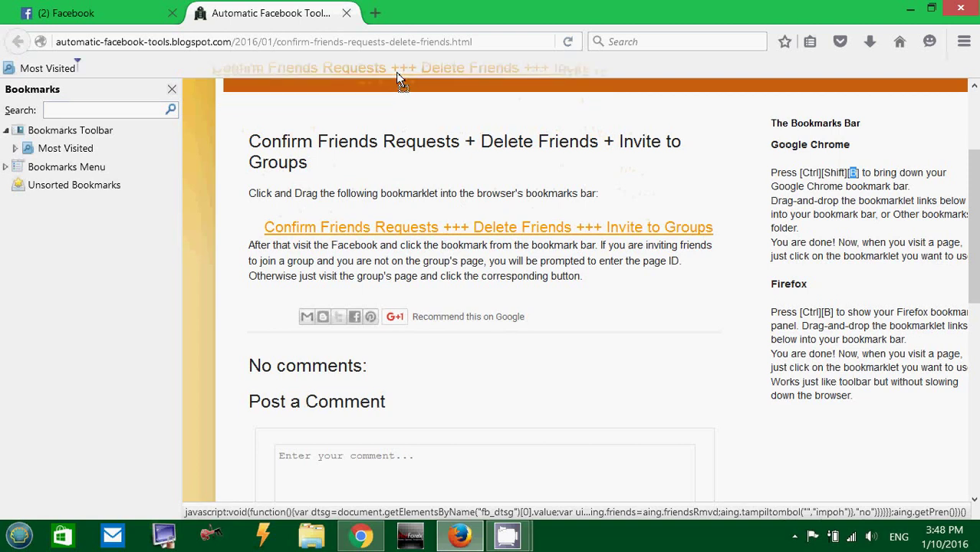
left_click_drag(390, 77, 374, 72)
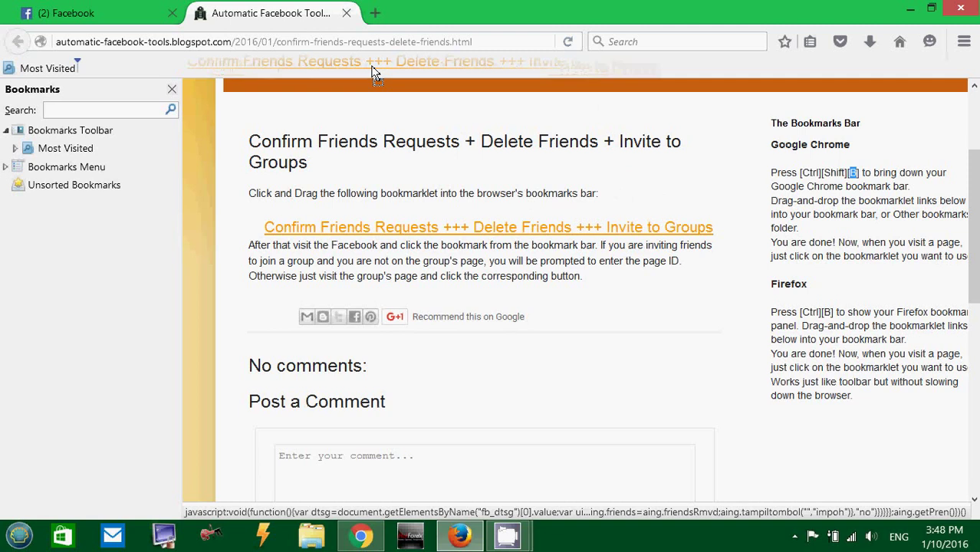
mouse_move(375, 72)
left_mouse_down()
mouse_move(298, 79)
mouse_move(113, 154)
mouse_move(164, 109)
mouse_move(261, 69)
left_mouse_up()
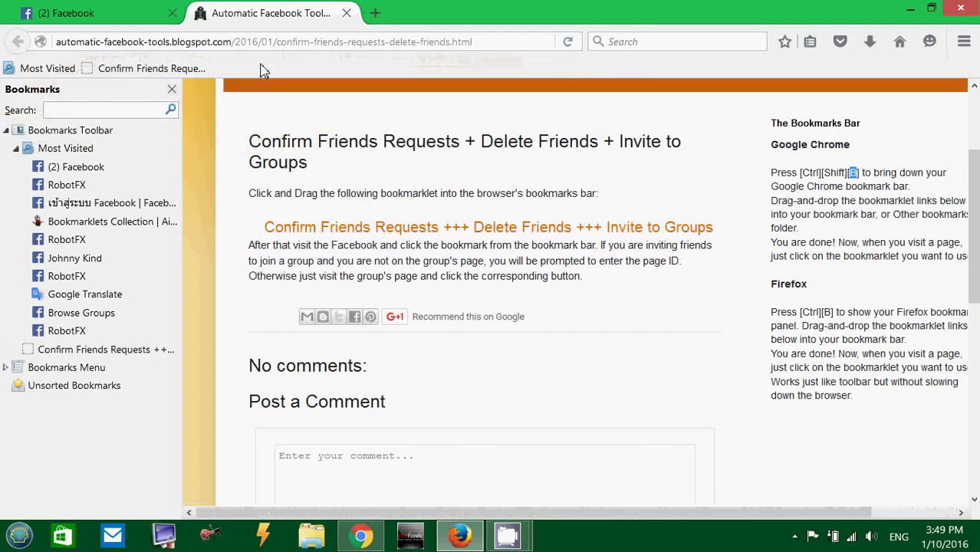
left_click(171, 89)
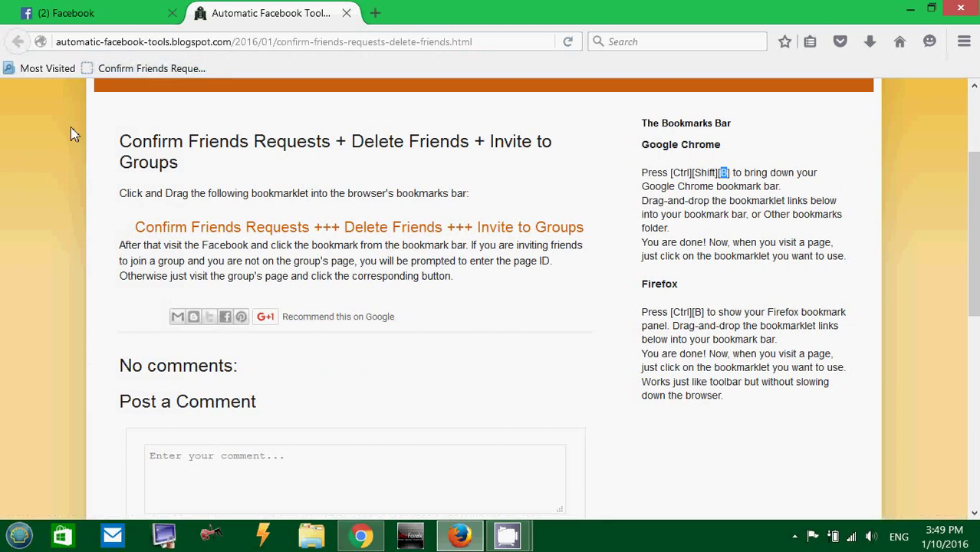
Bookmark the Automatic Facebook Tools page with Ctrl+D into the Bookmarks Toolbar folder
left_click(285, 41)
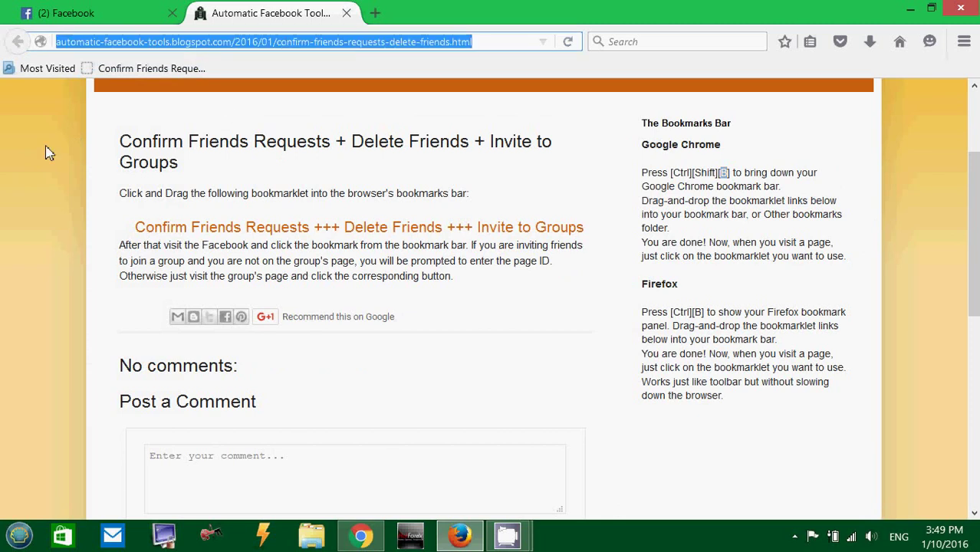
key("ctrl+d")
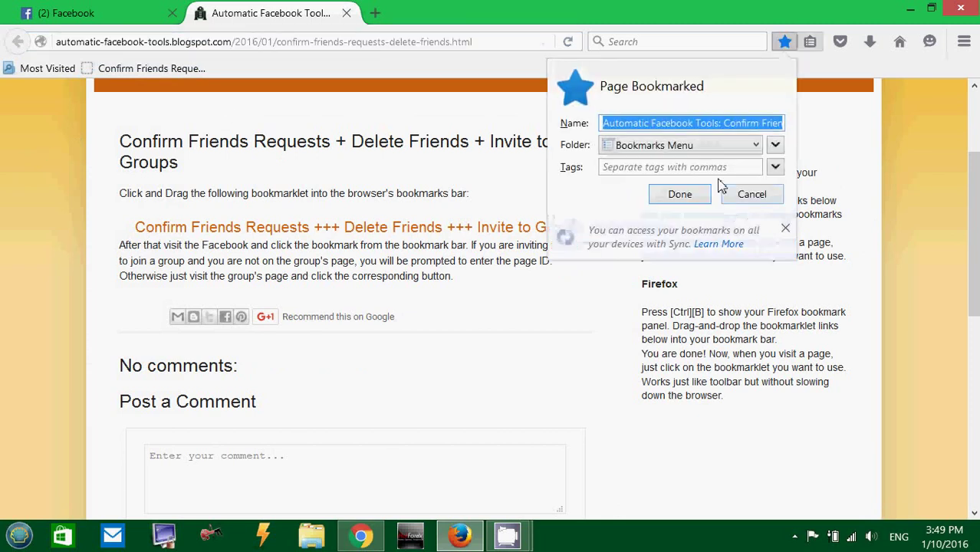
left_click(721, 148)
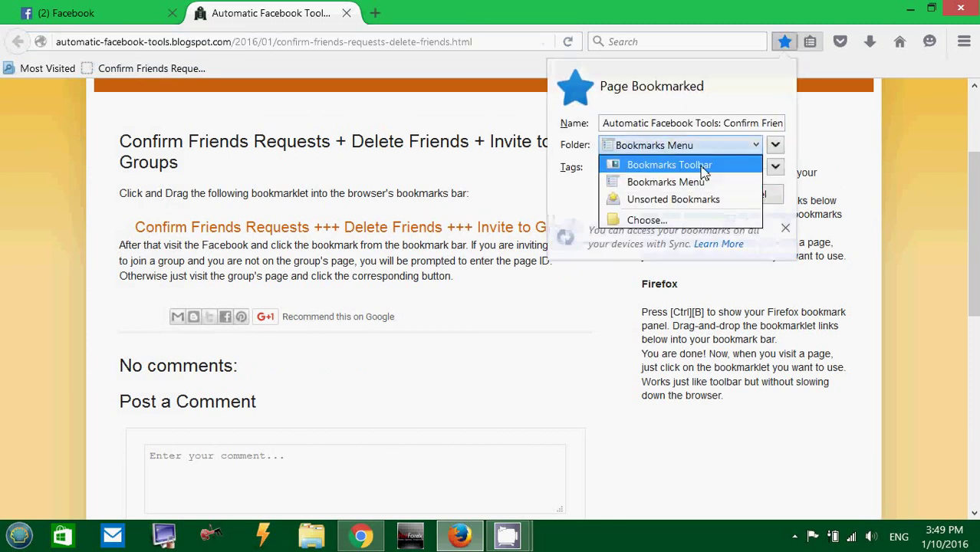
left_click(704, 166)
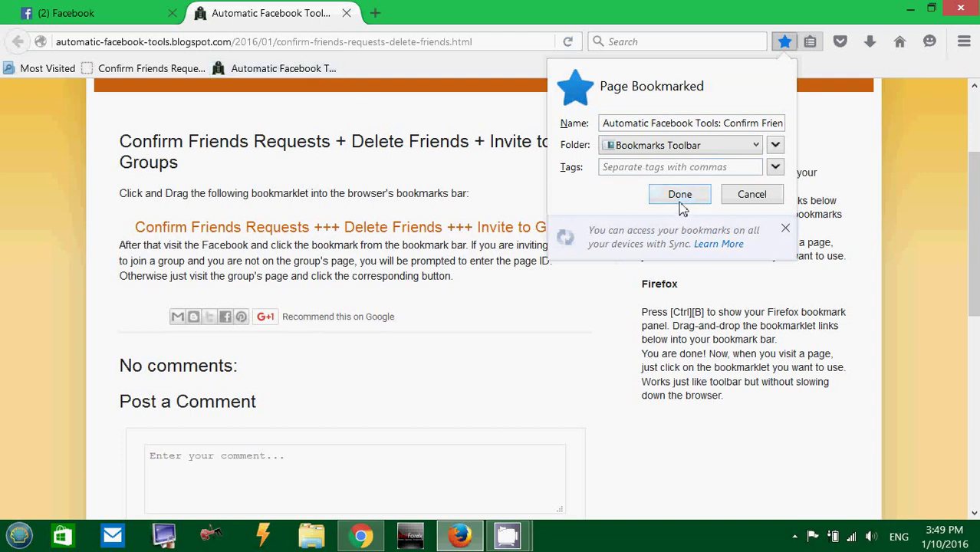
left_click(680, 195)
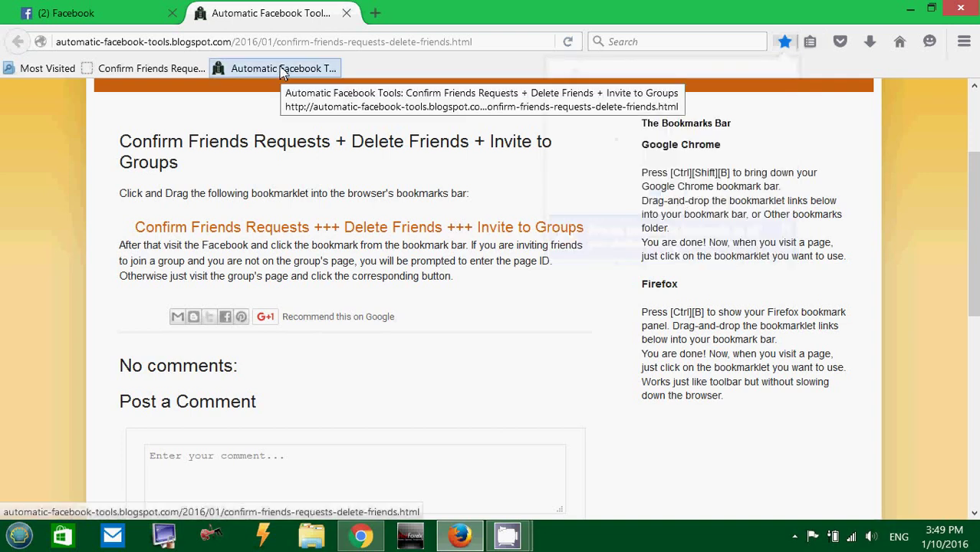
Try the Confirm Friends bookmarklet, highlight the heading and 'Invite to Groups', then go to the Facebook tab
left_click(136, 75)
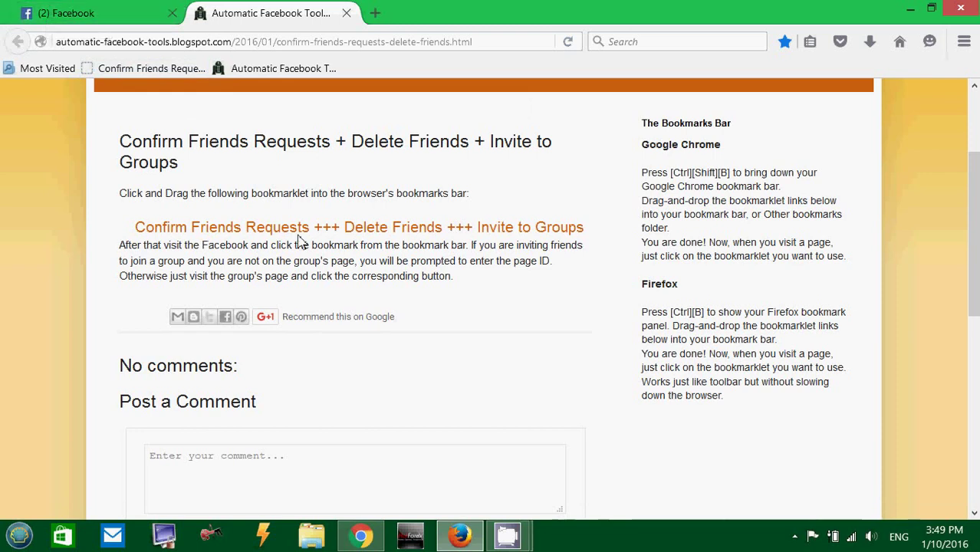
triple_click(157, 142)
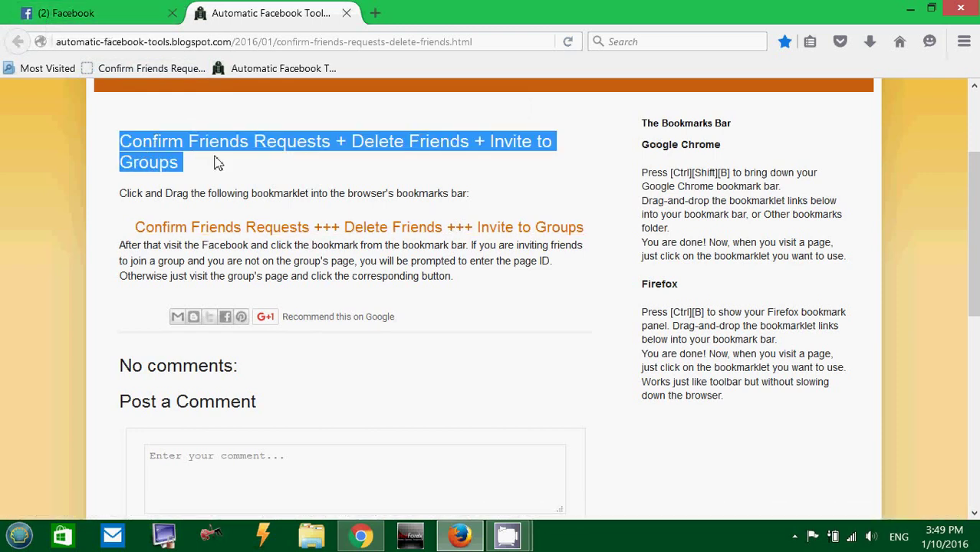
left_click(151, 149)
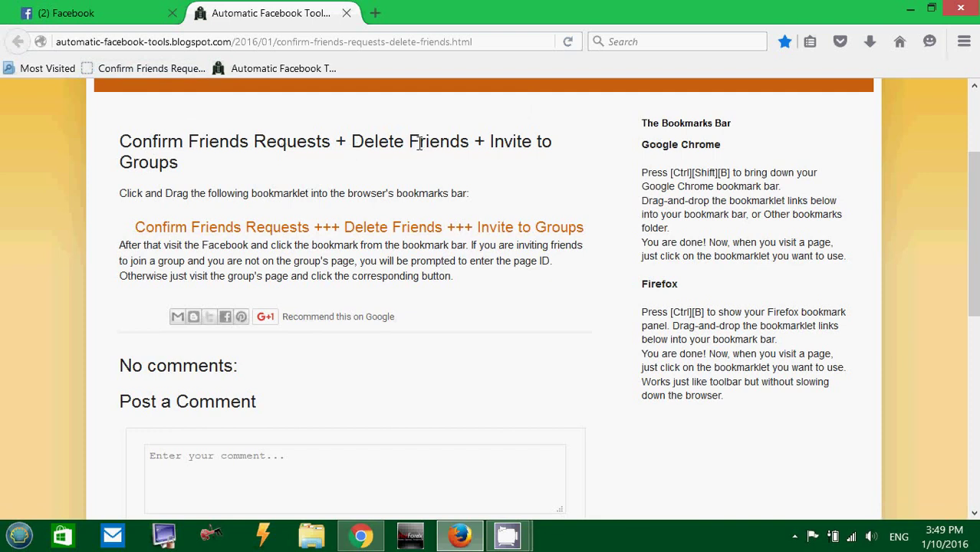
left_click_drag(488, 143, 184, 170)
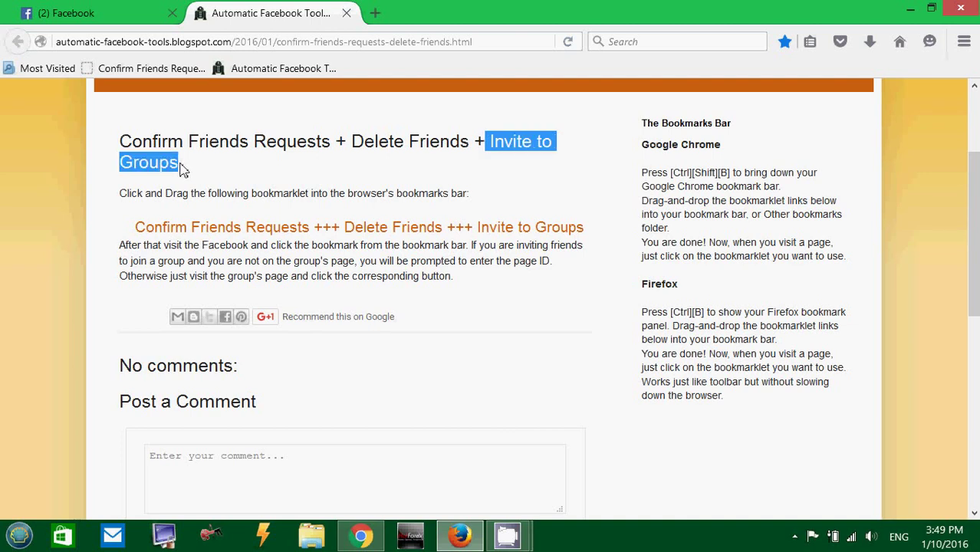
left_click(184, 169)
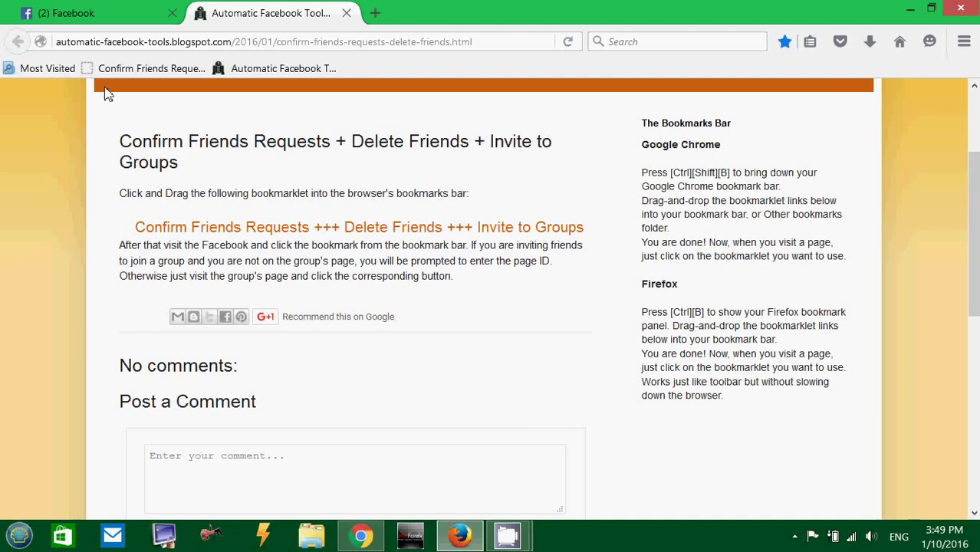
left_click(102, 17)
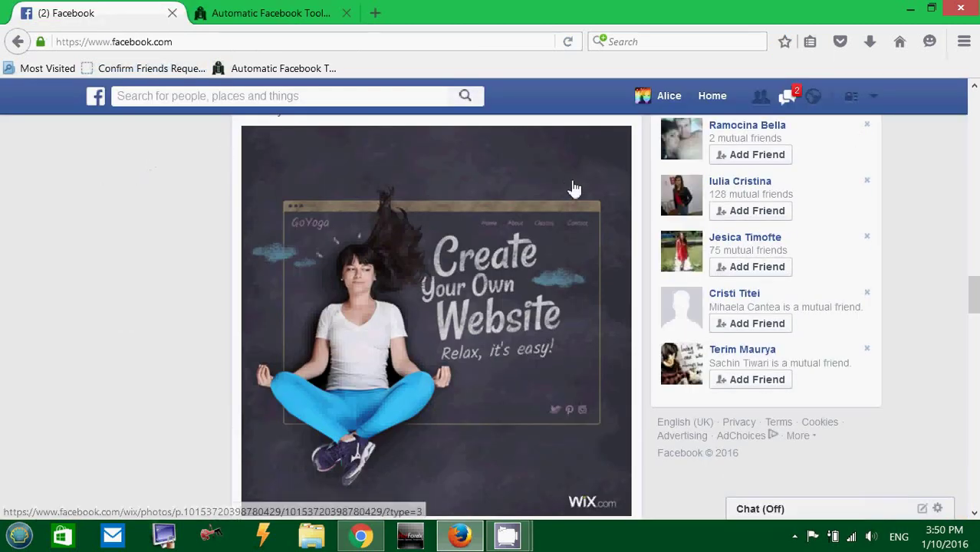
Run the Confirm Friends Requests bookmarklet on Facebook until it reports 671 friends found
mouse_move(777, 198)
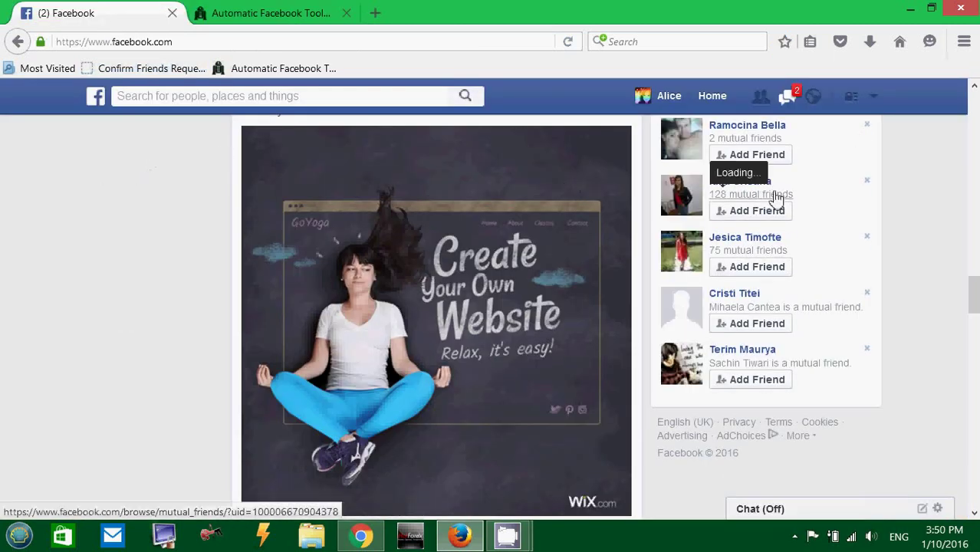
left_click(159, 69)
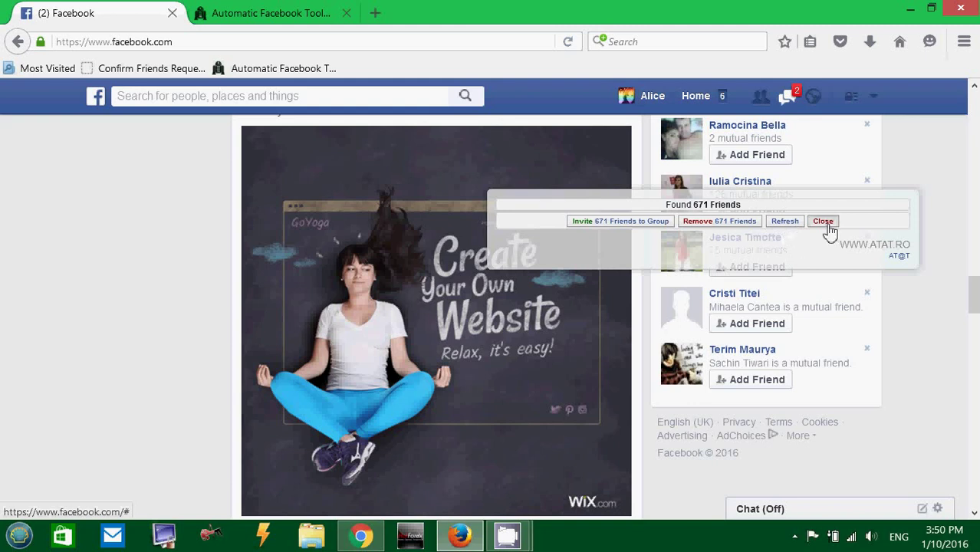
Close the found-friends panel and run the friend bookmarklet again
left_click(825, 224)
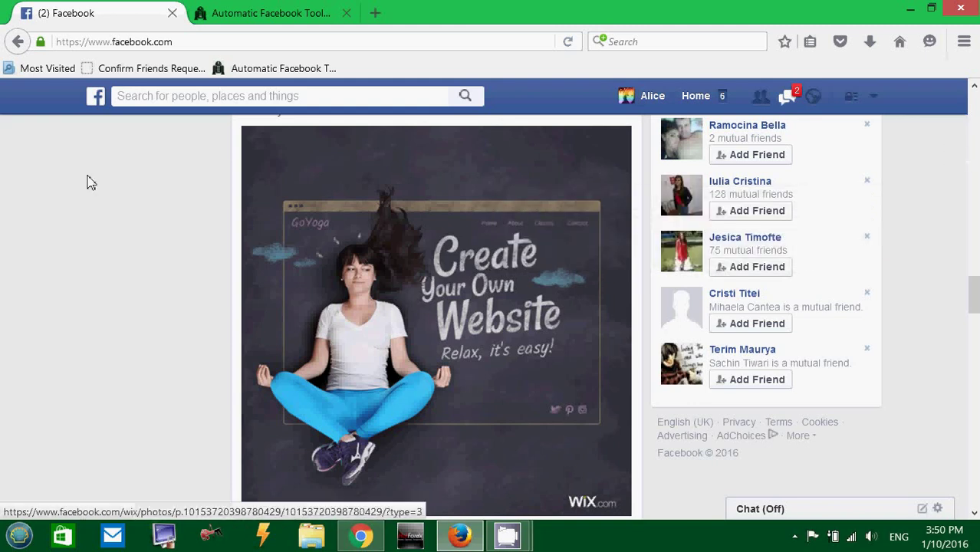
left_click(141, 71)
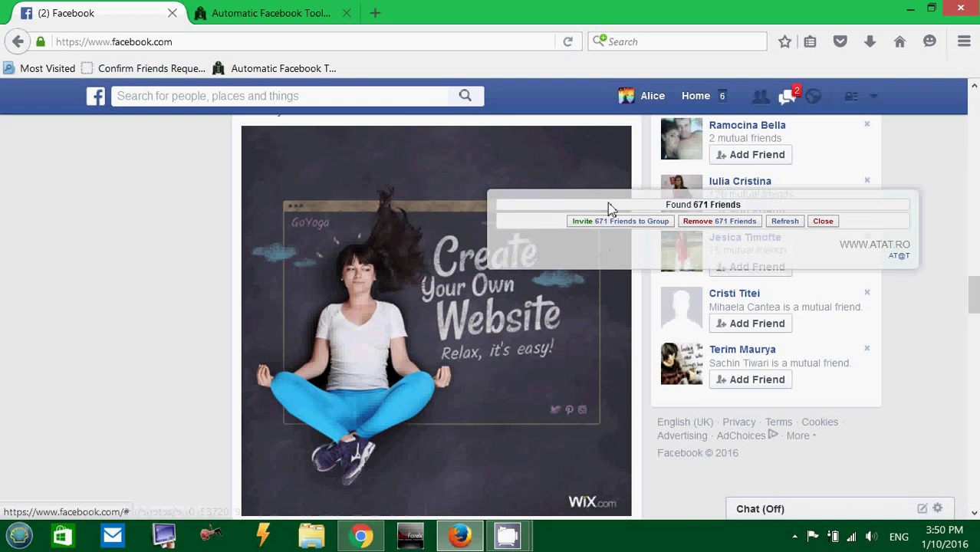
left_click(454, 42)
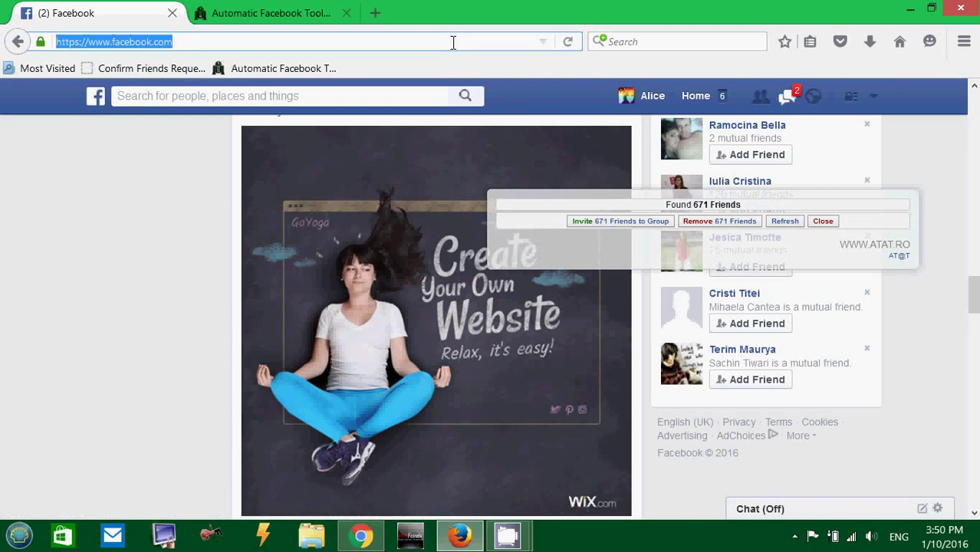
left_click(454, 42)
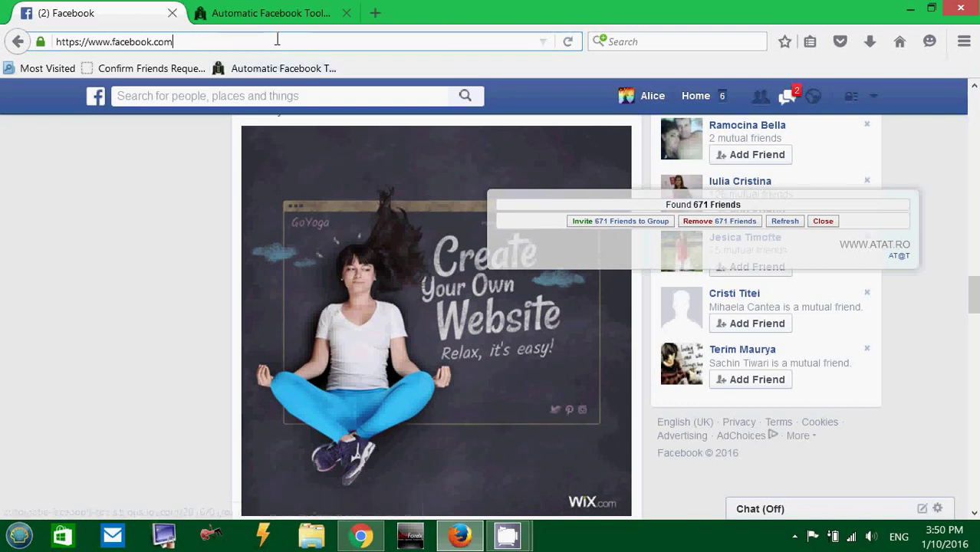
Start inviting the 671 friends to a group and confirm the pre-filled group ID
left_click(608, 221)
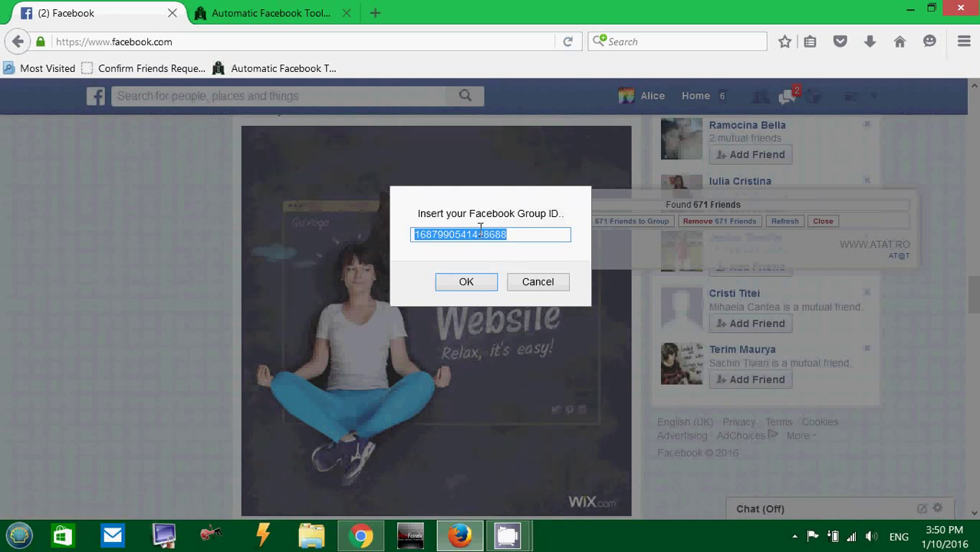
left_click(529, 235)
double_click(486, 234)
left_click(537, 283)
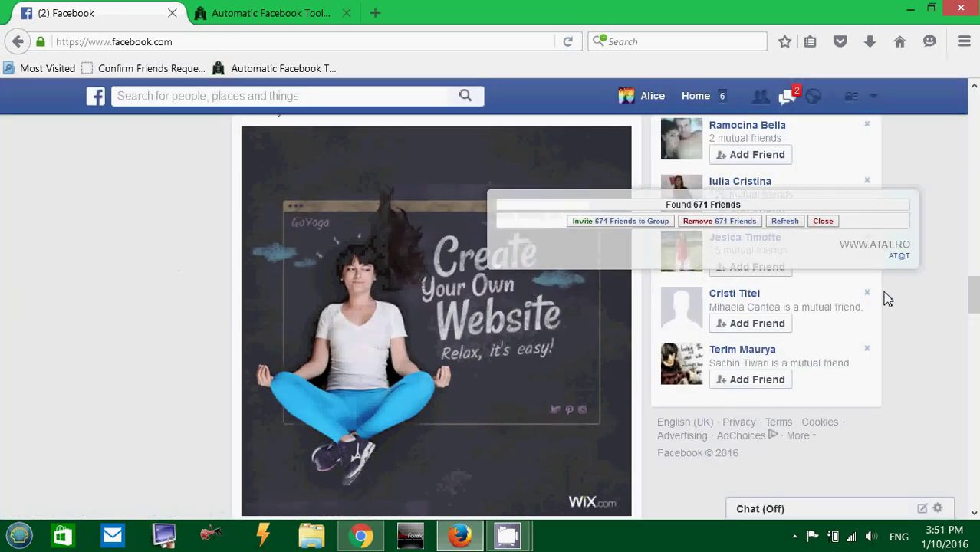
Dismiss the panel, open the RobotFX group, and use the bookmarklet to invite all 671 friends
left_click(827, 224)
scroll(32, 341, "up", 1)
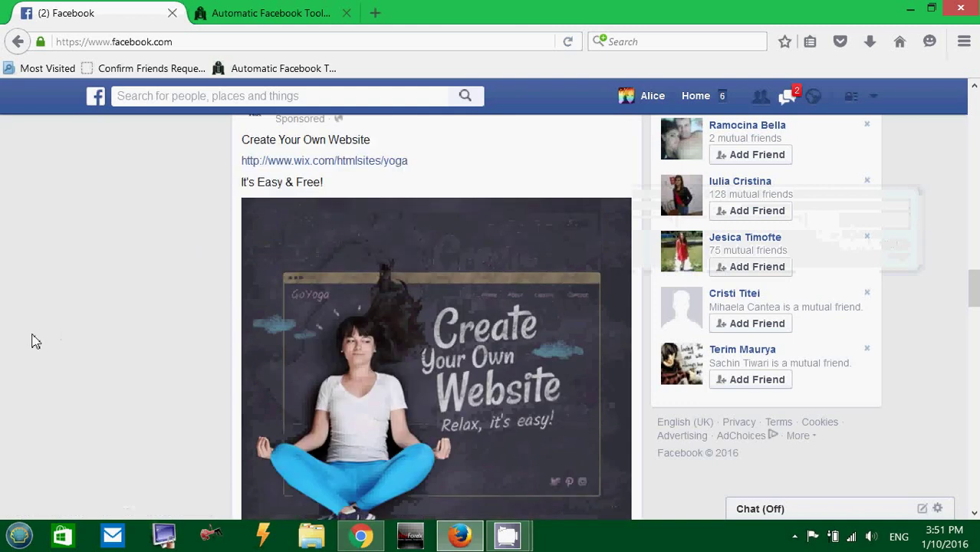
scroll(32, 342, "up", 12)
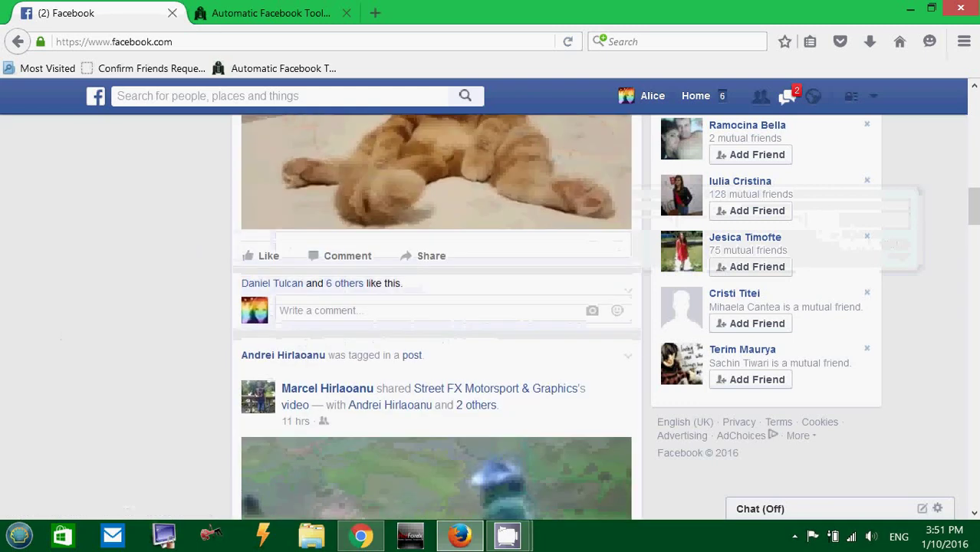
scroll(60, 335, "up", 8)
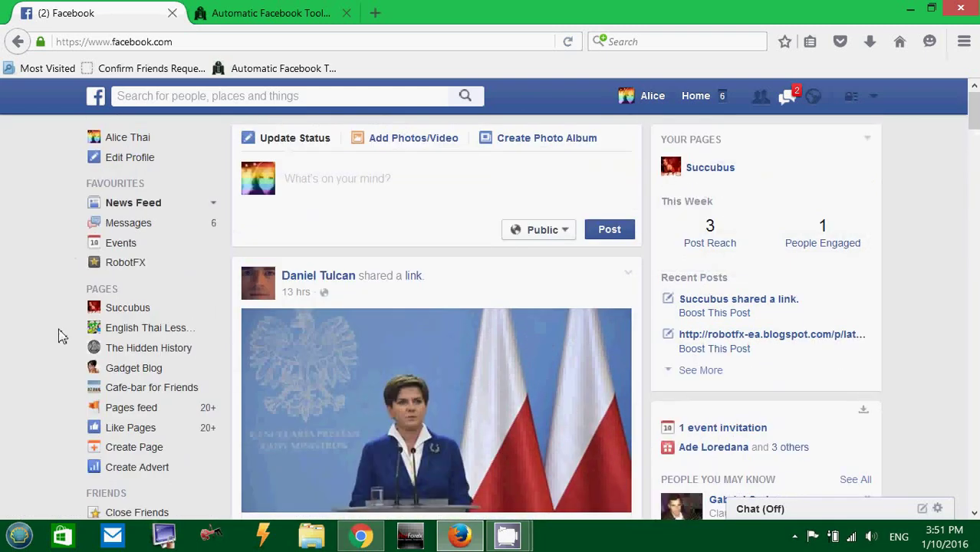
left_click(134, 269)
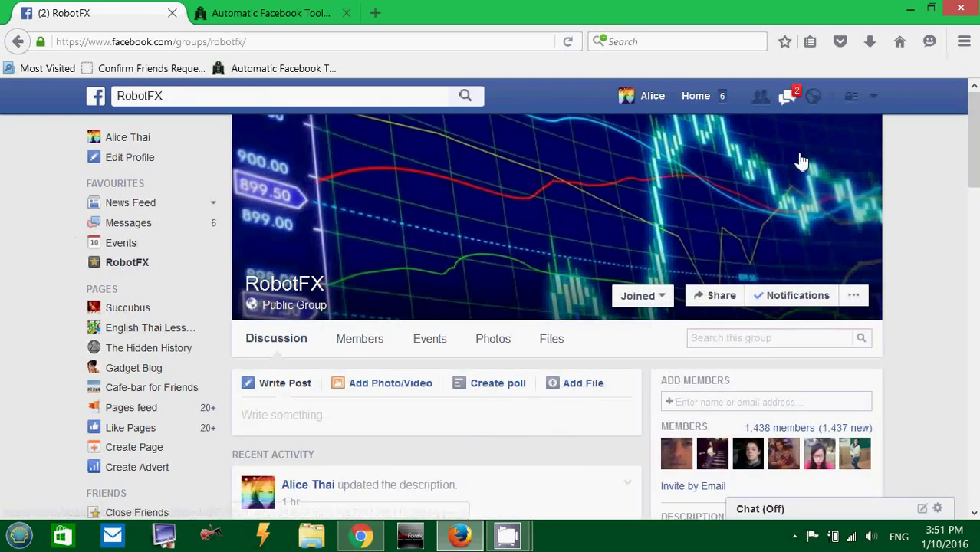
left_click(128, 71)
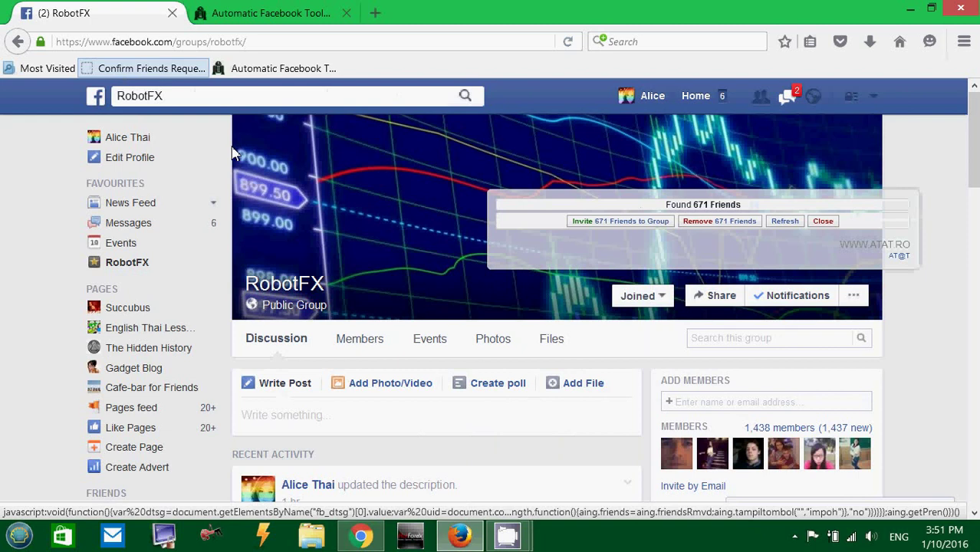
left_click(650, 224)
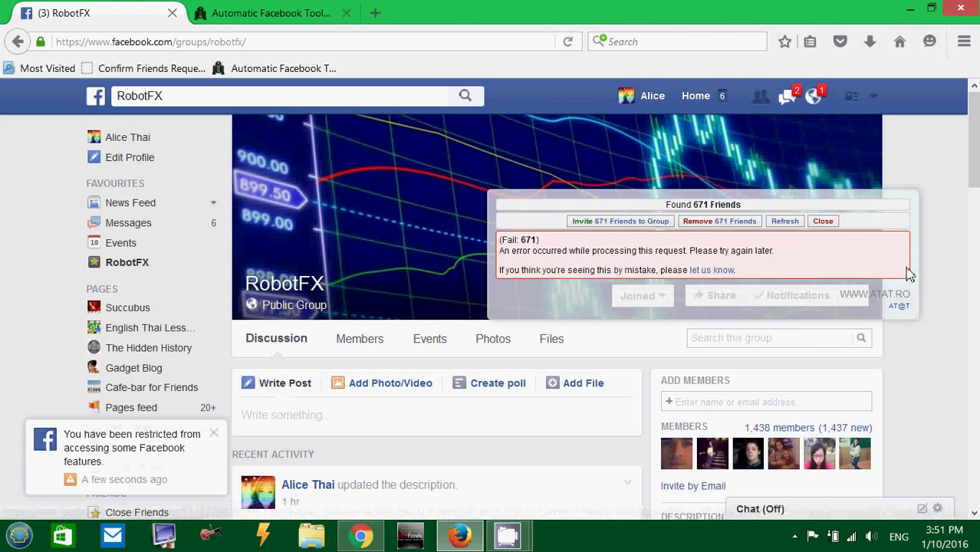
Close the error panel and view the RobotFX Members list, then go back to Discussion
left_click(825, 222)
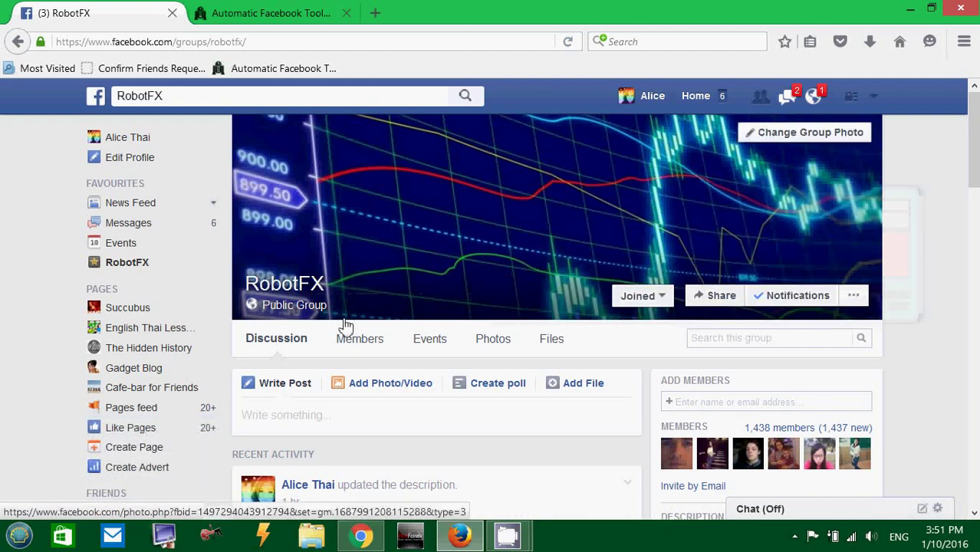
left_click(356, 349)
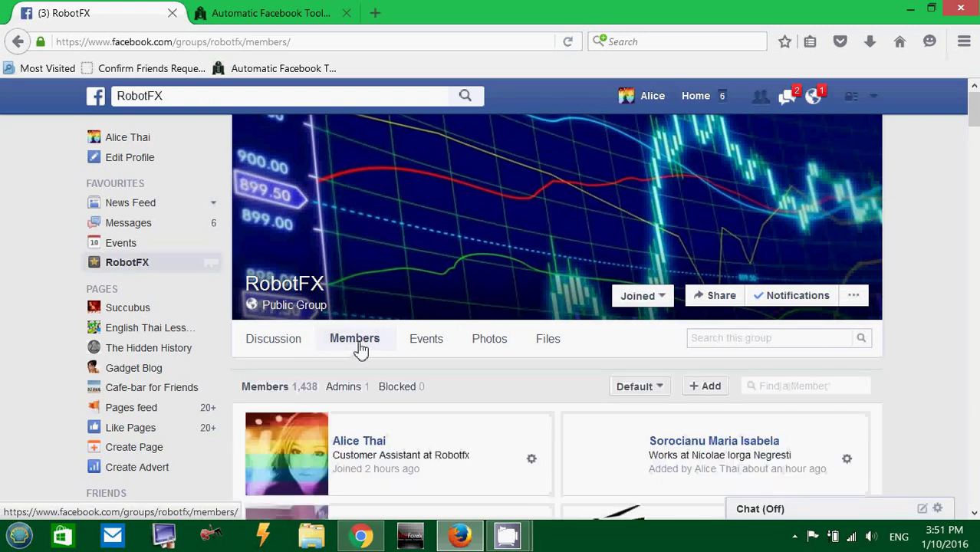
left_click(288, 349)
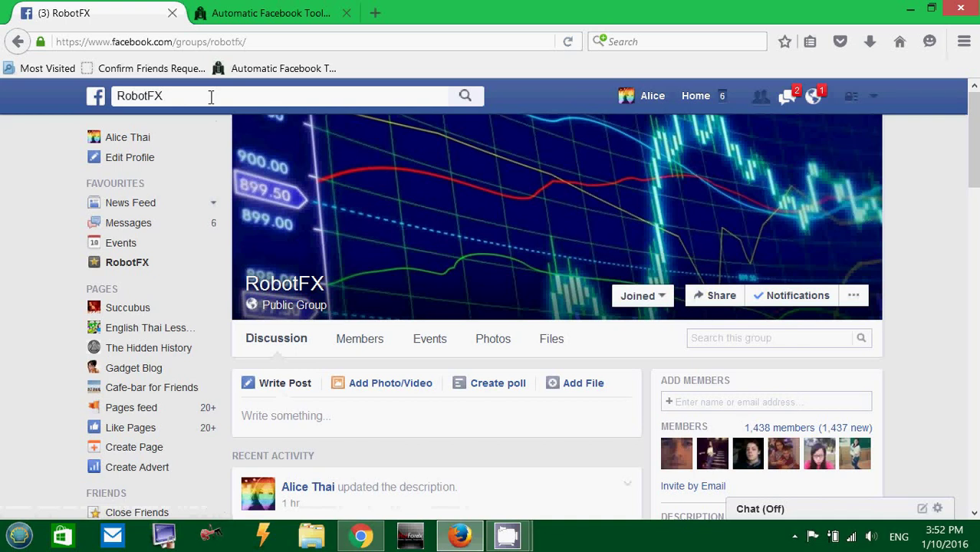
Open and close the RobotFX search suggestions, rerun the friend bookmarklet, and close its 671-friends panel
left_click(211, 97)
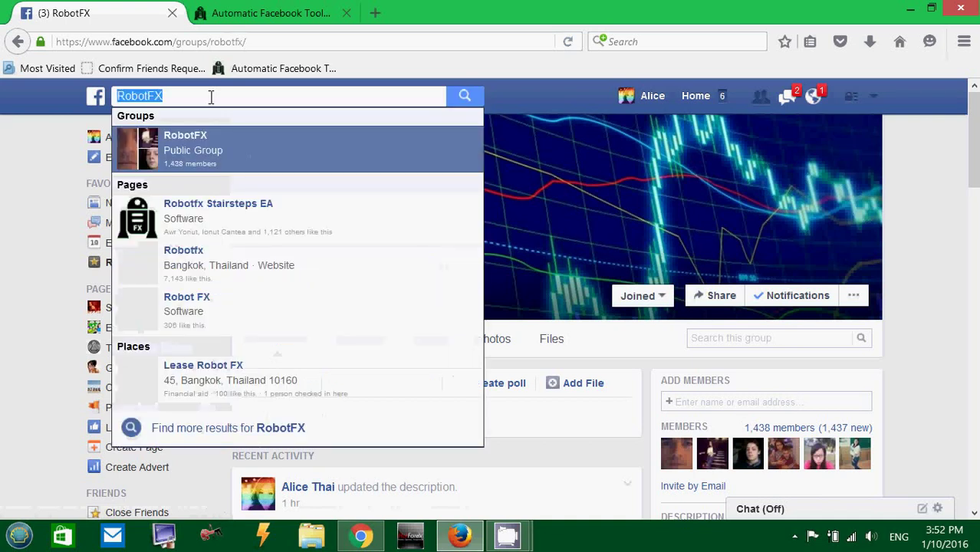
left_click(21, 138)
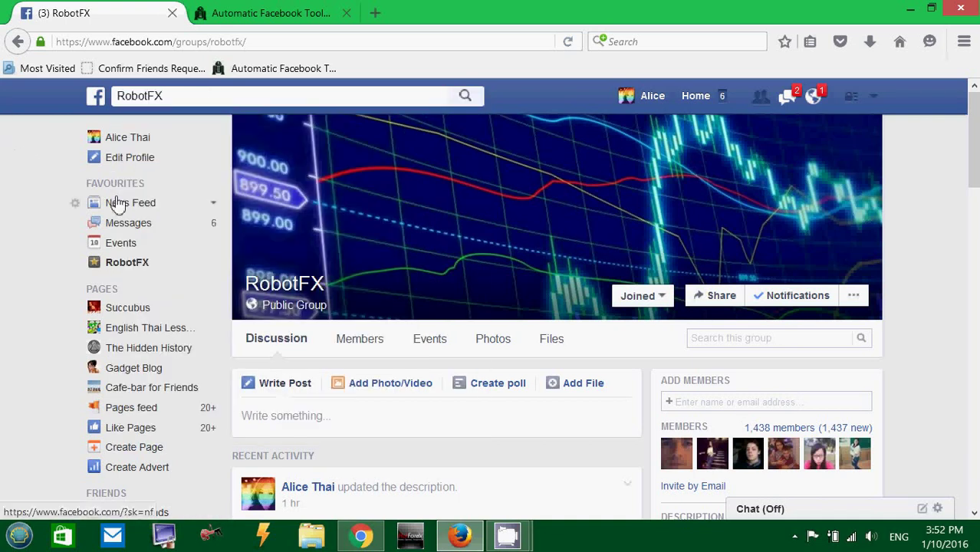
left_click(147, 244)
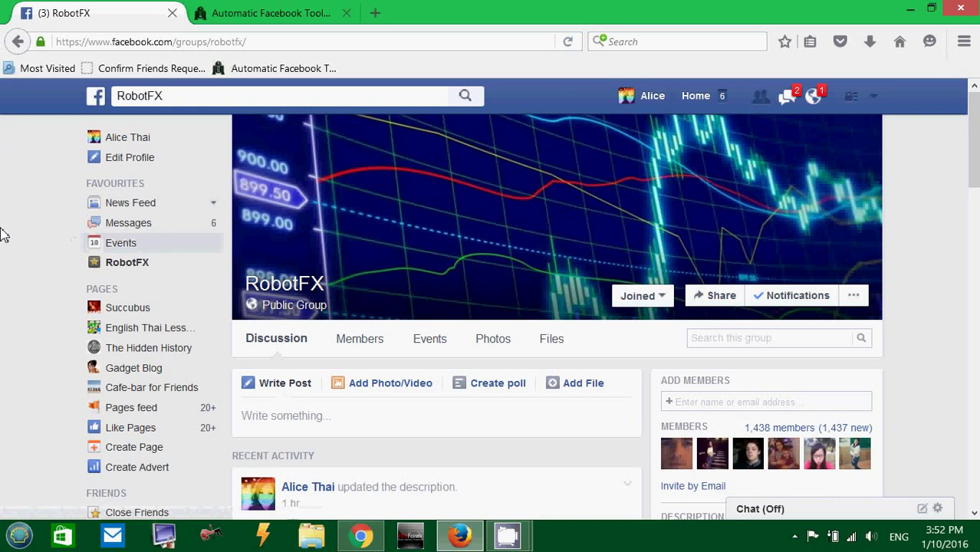
left_click(155, 71)
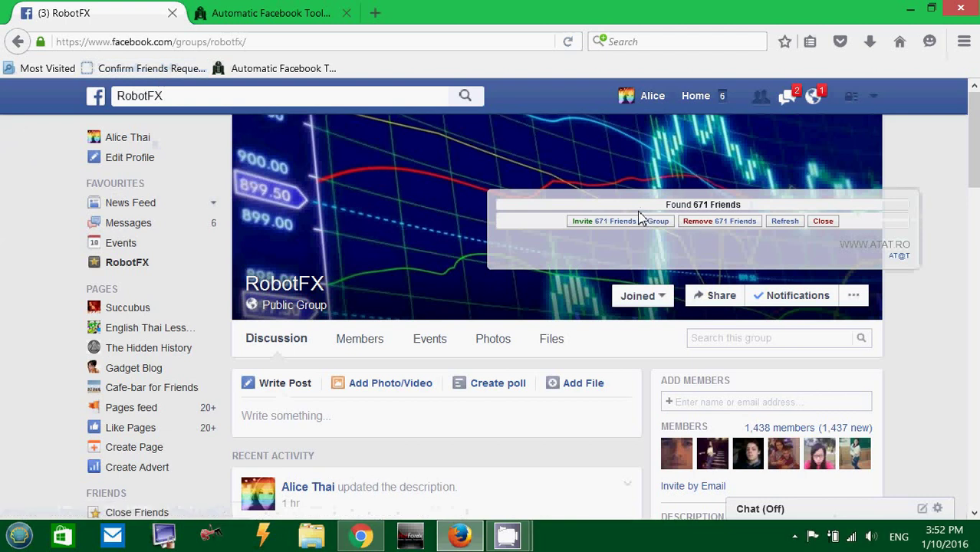
left_click(823, 222)
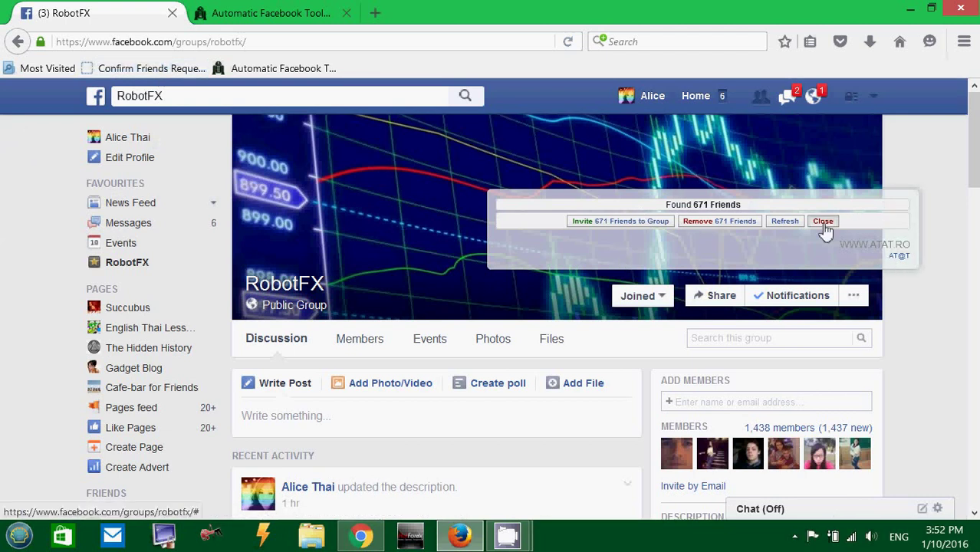
left_click(96, 99)
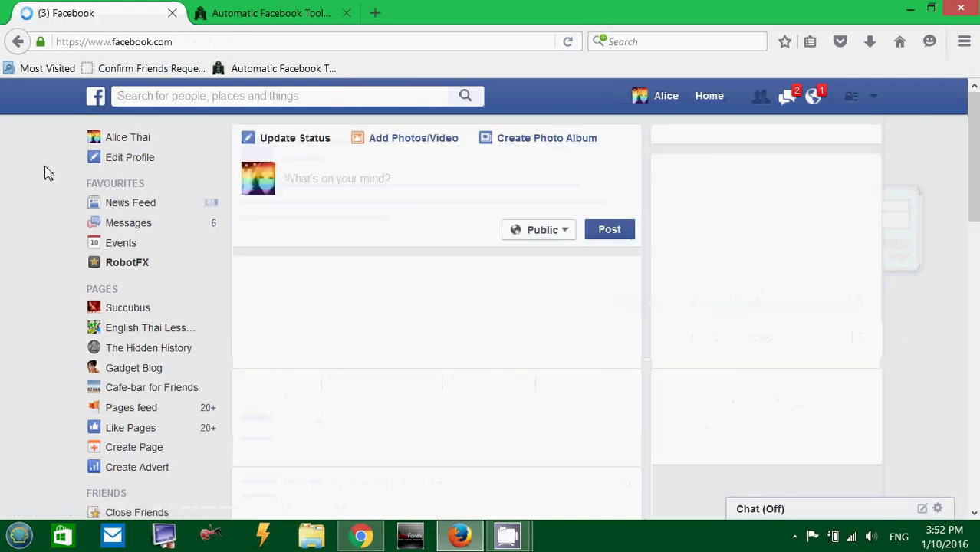
scroll(44, 169, "down", 3)
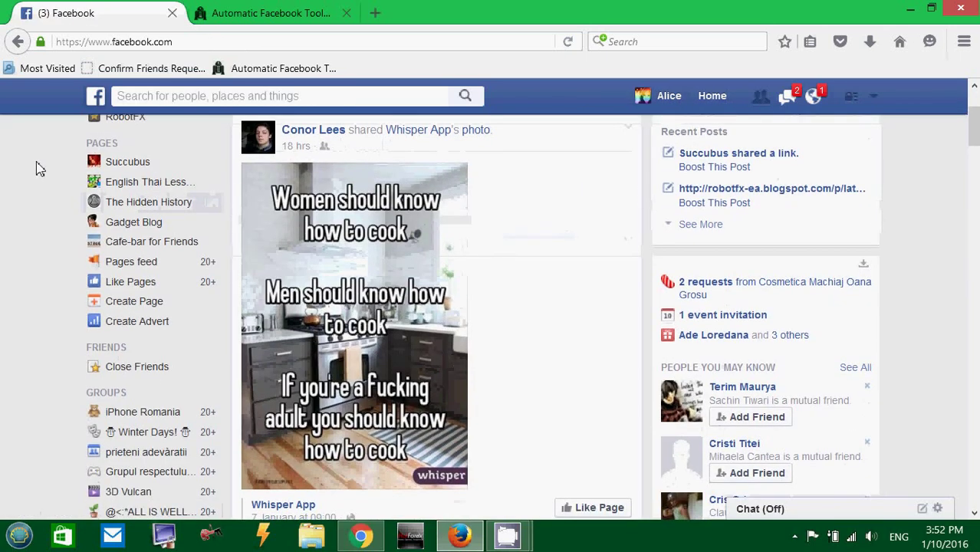
scroll(40, 168, "down", 10)
scroll(40, 169, "down", 10)
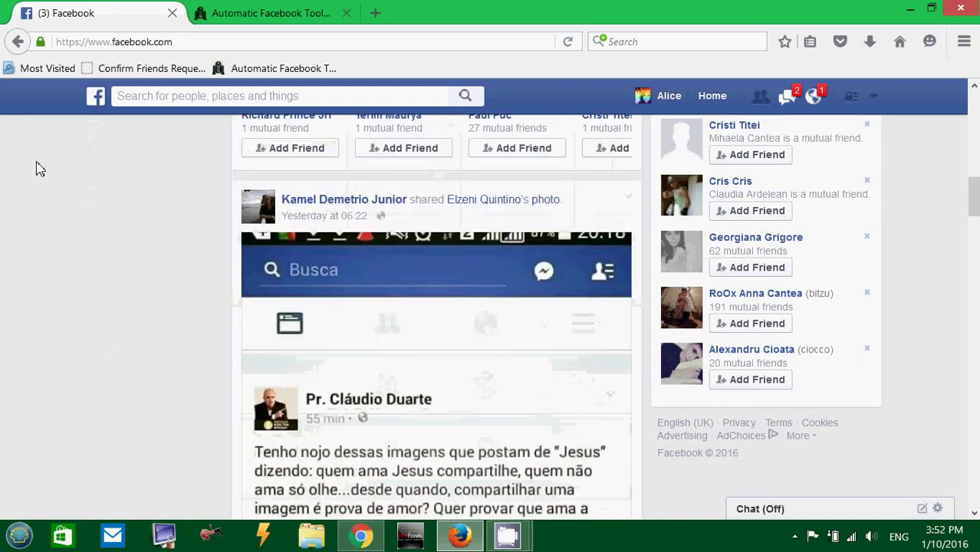
scroll(40, 168, "down", 5)
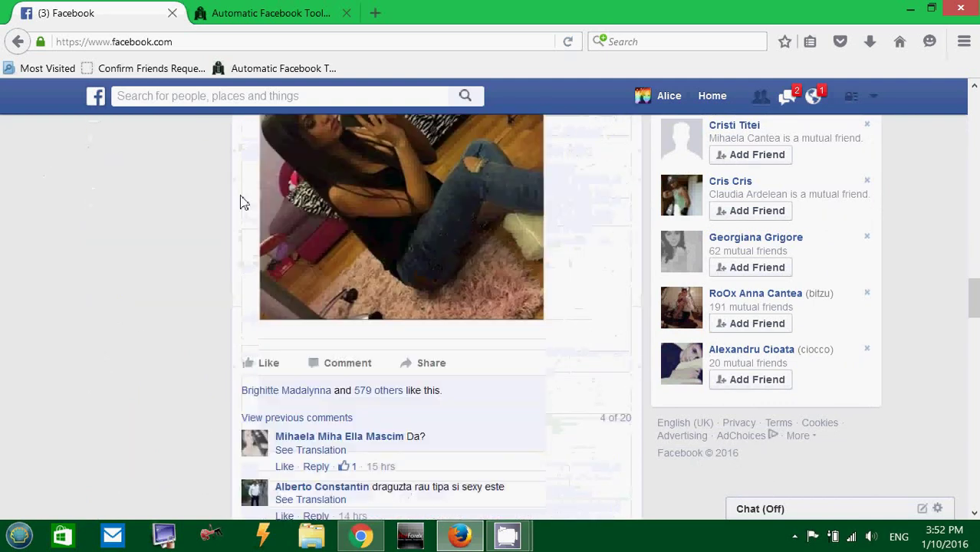
scroll(444, 352, "up", 4)
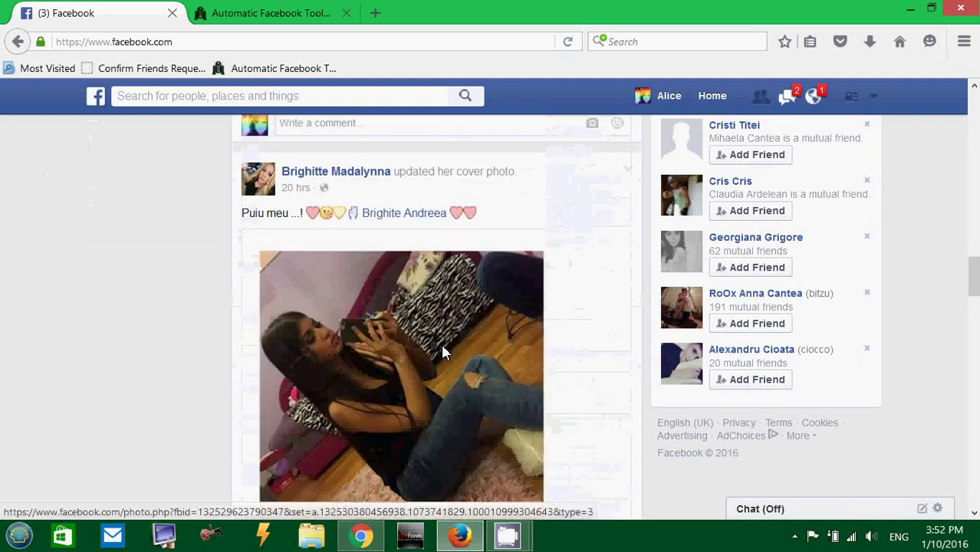
scroll(441, 354, "down", 5)
mouse_move(508, 539)
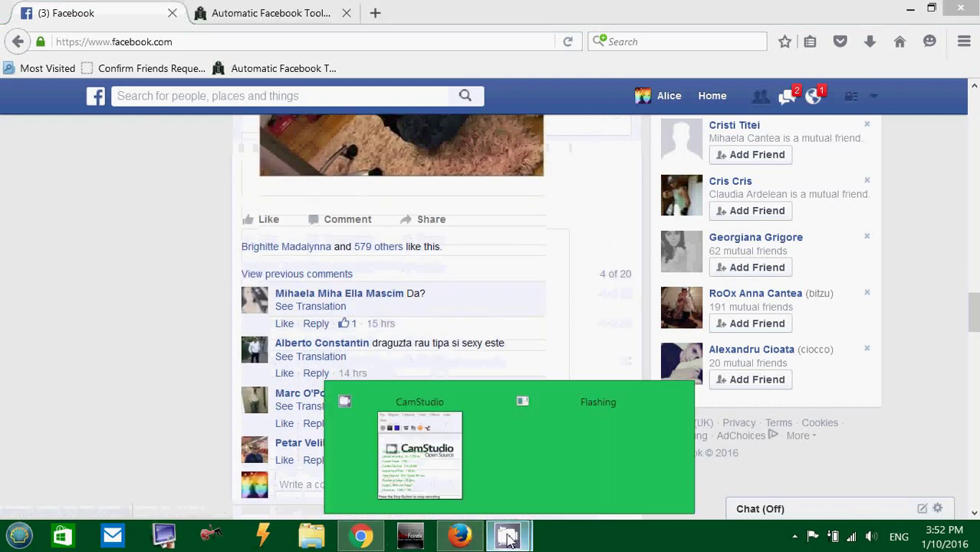